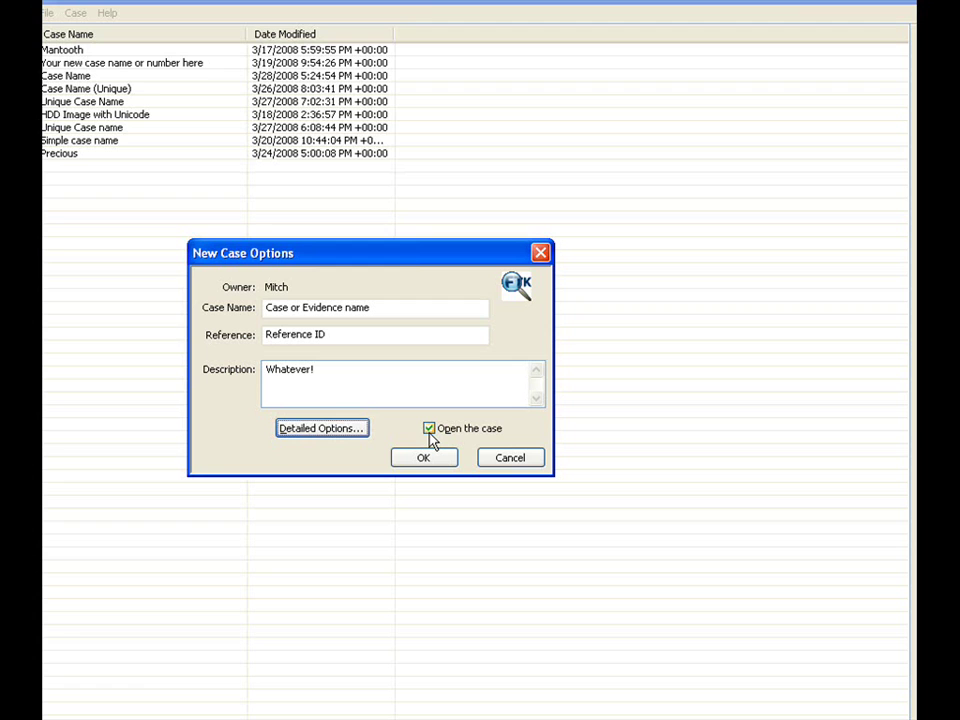
# Step: Enable Data Carve in the new case's detailed evidence processing options and open the carving options
pyautogui.click(299, 436)
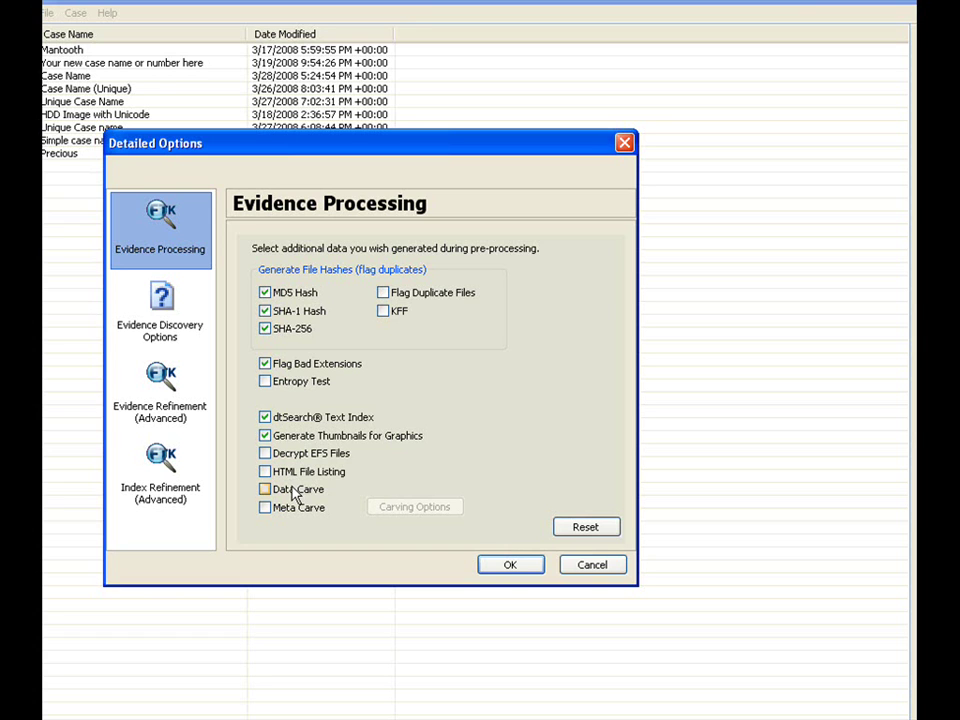
pyautogui.click(293, 491)
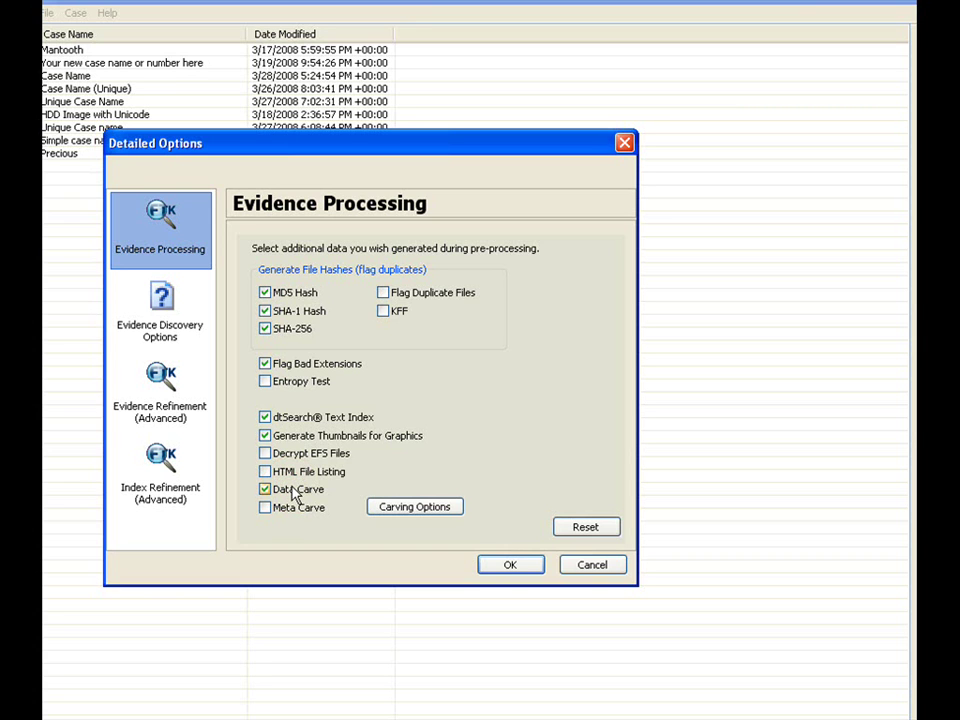
pyautogui.click(399, 514)
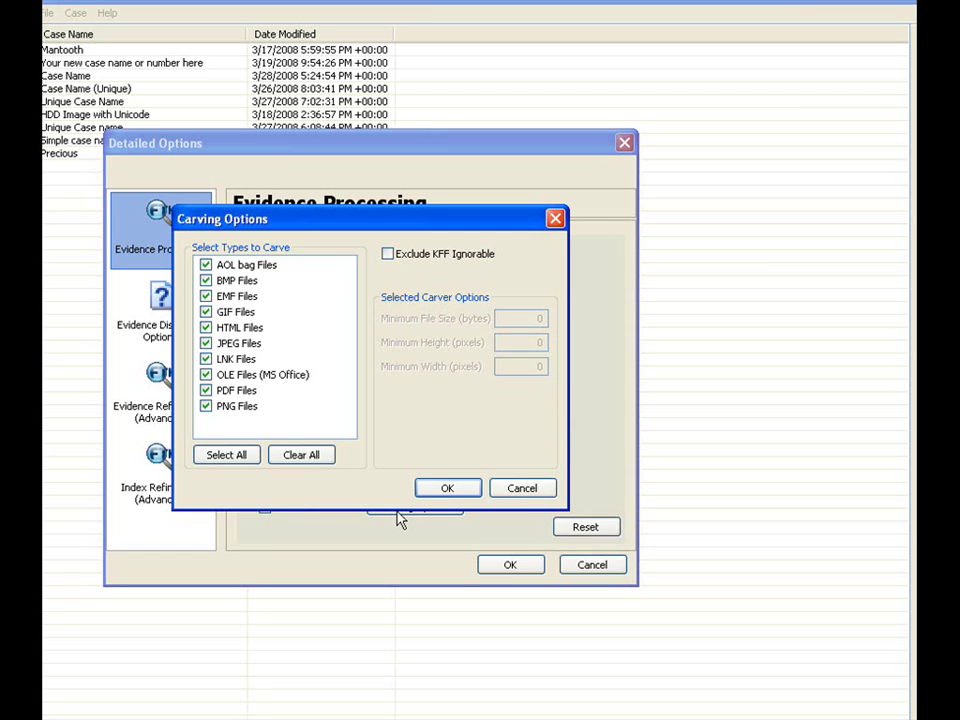
# Step: Try excluding KFF ignorable files and limiting the types to carve to GIF and BMP files
pyautogui.click(388, 256)
pyautogui.click(388, 256)
pyautogui.click(295, 459)
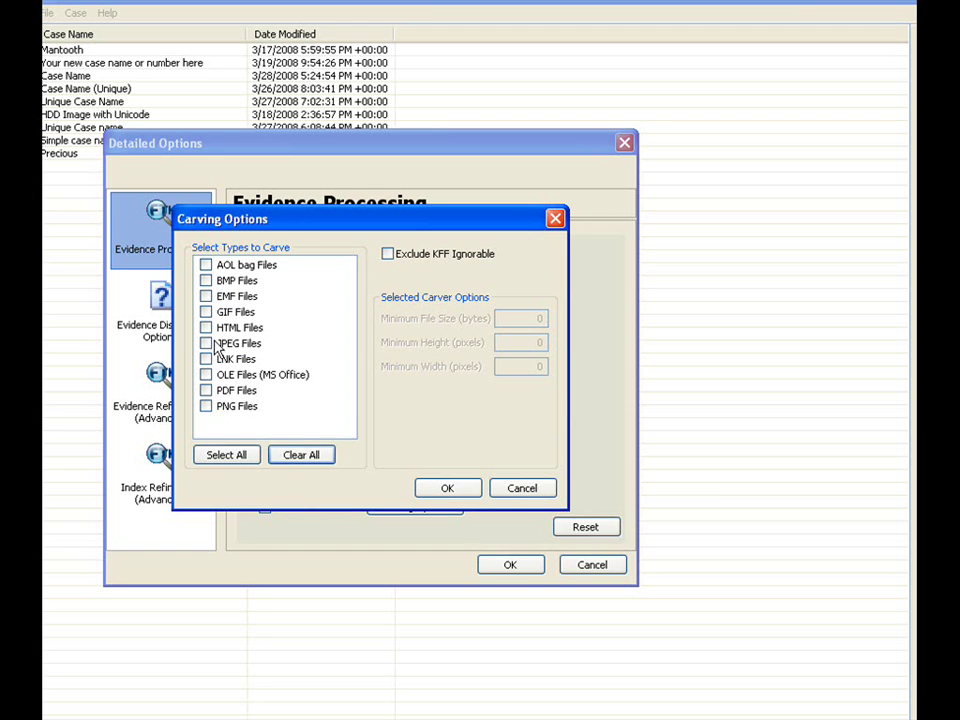
pyautogui.click(205, 313)
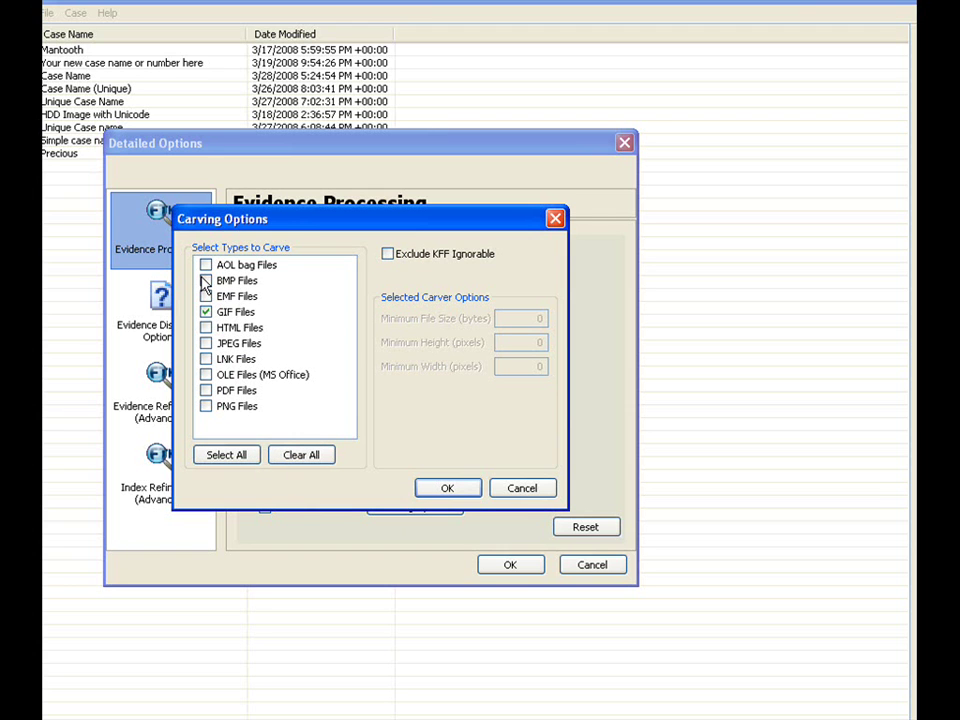
pyautogui.click(205, 282)
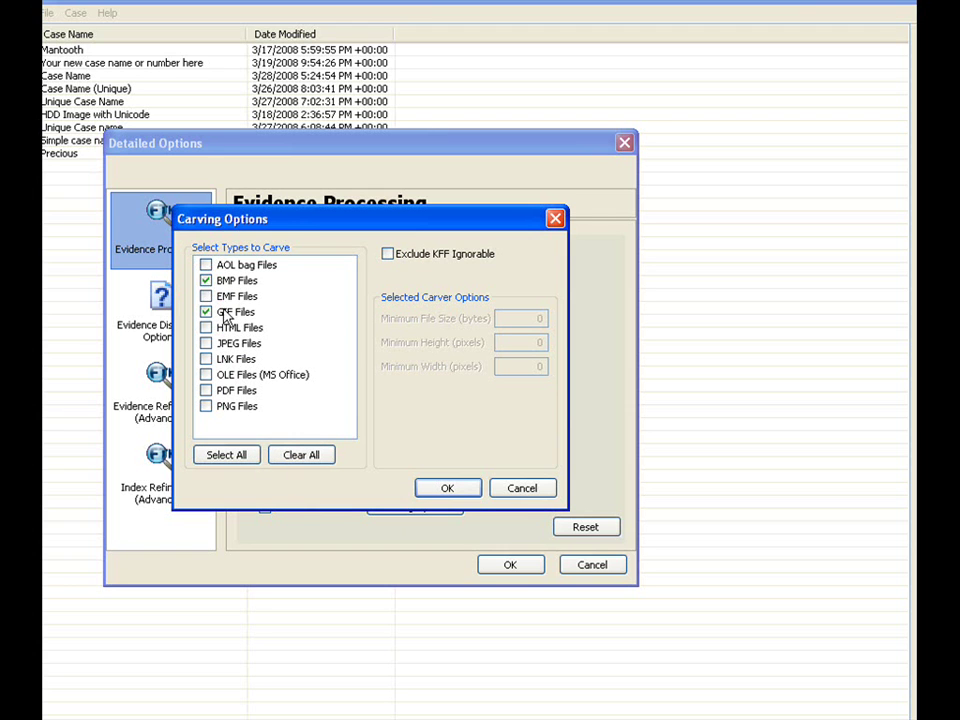
# Step: Select all file types for carving, accept the carving options, and enable Meta Carve as well
pyautogui.click(235, 456)
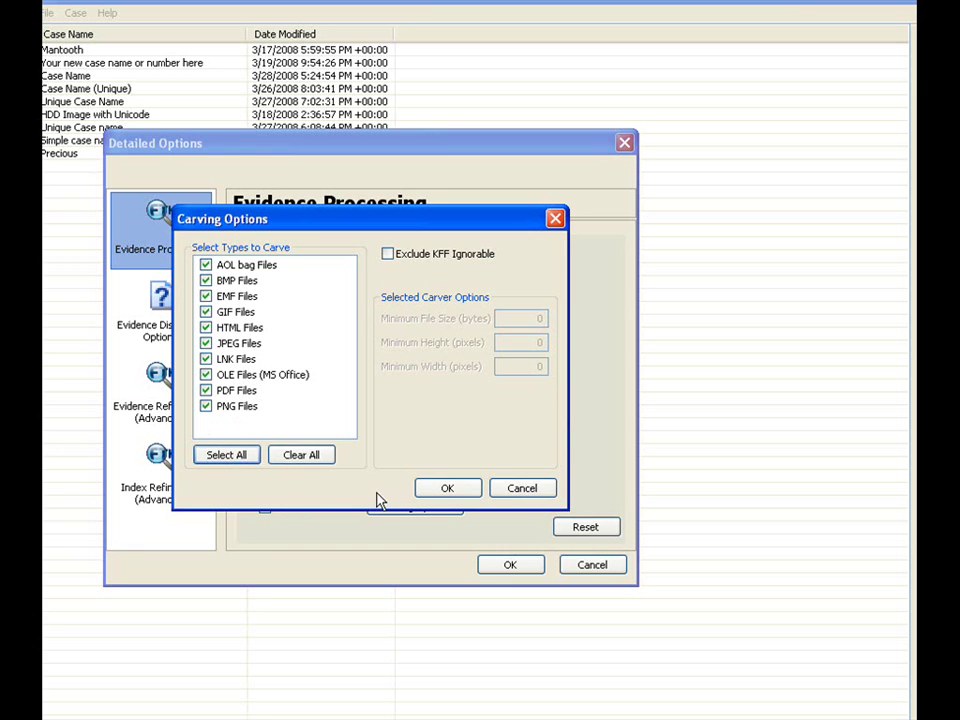
pyautogui.click(446, 494)
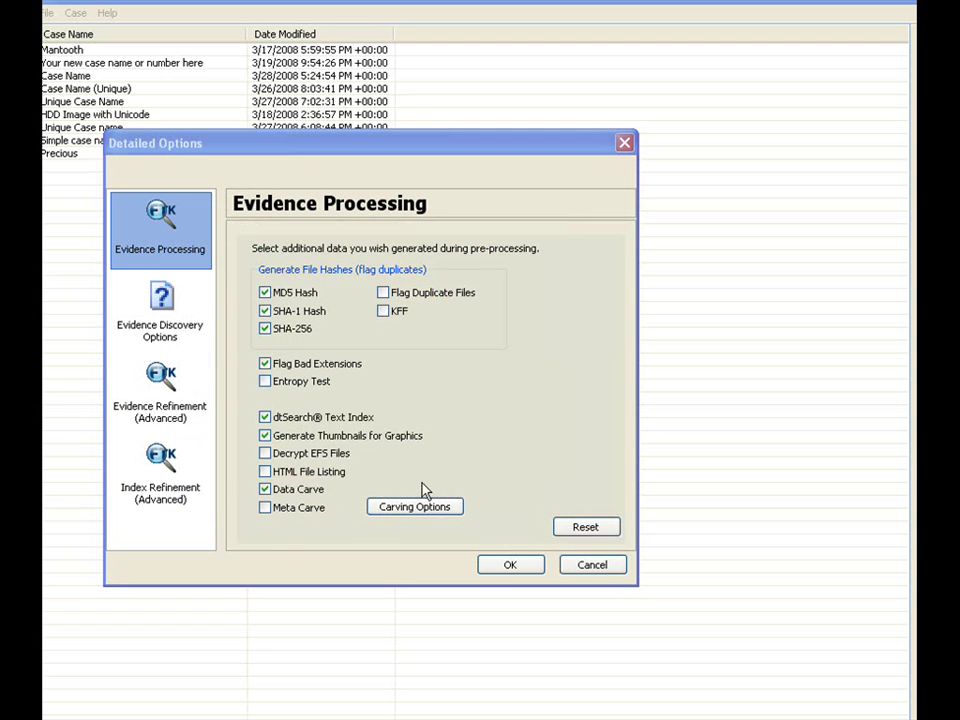
pyautogui.click(266, 510)
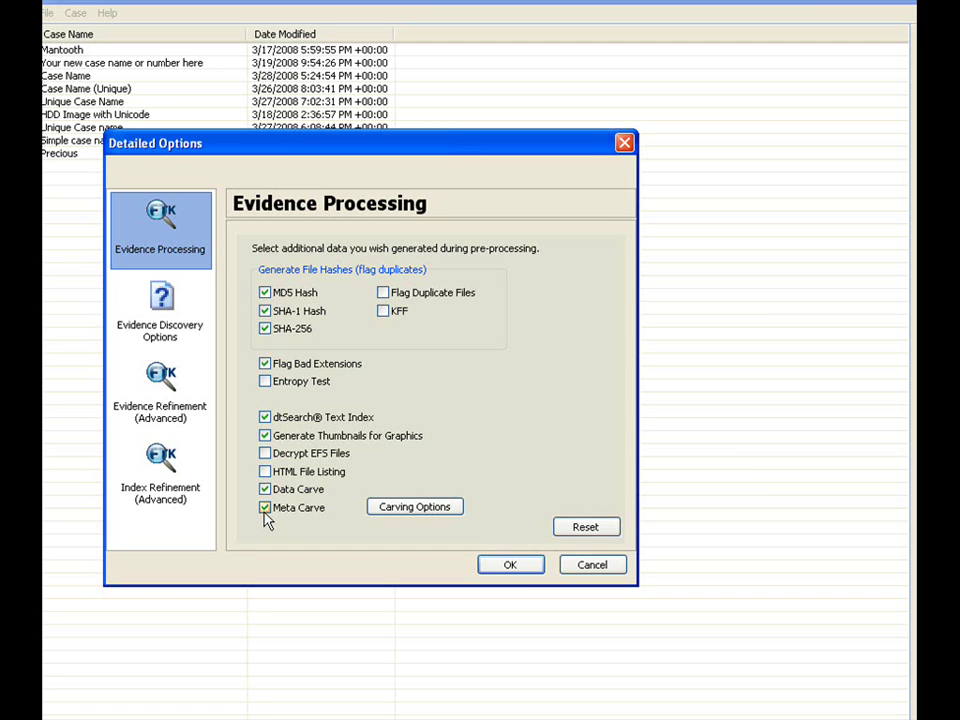
# Step: Review the Evidence Discovery options and the Deleted file status choices in Evidence Refinement, keeping Ignore status
pyautogui.click(167, 340)
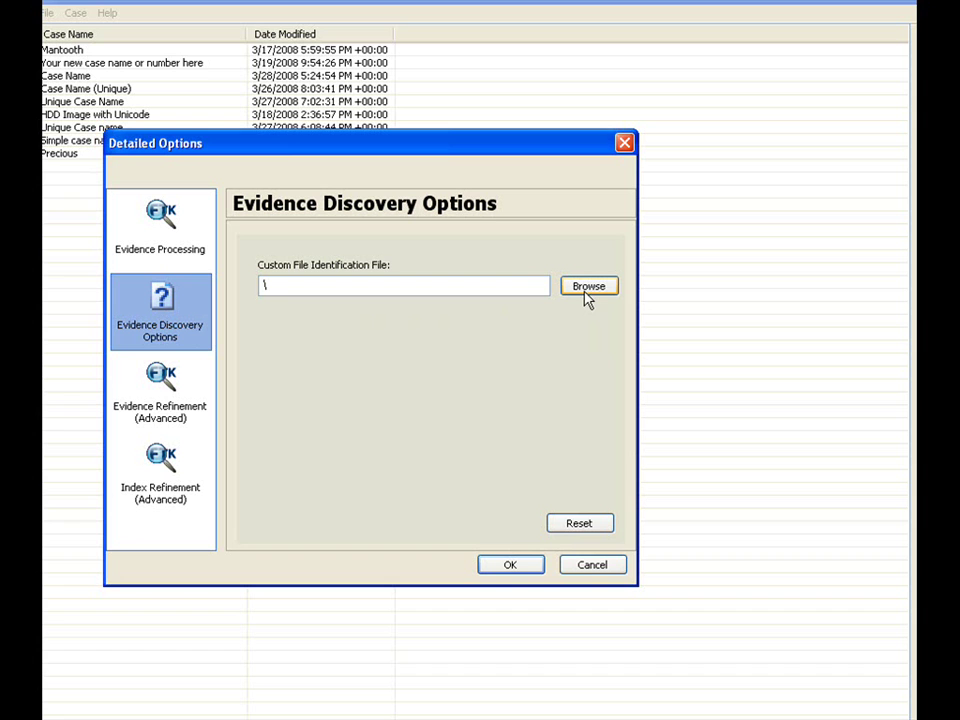
pyautogui.click(166, 385)
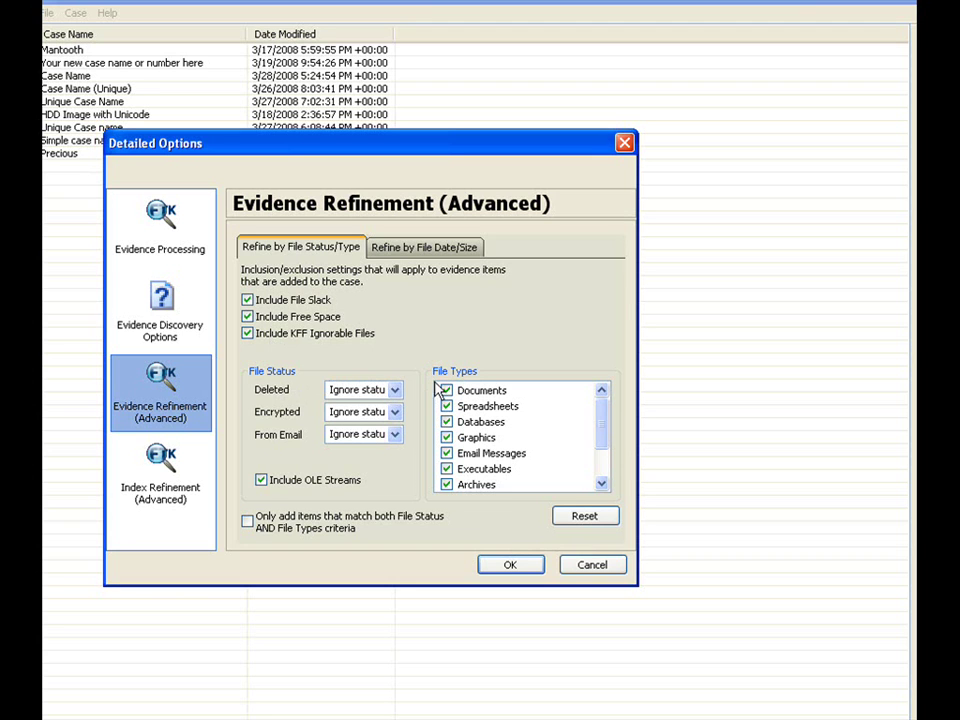
pyautogui.click(395, 391)
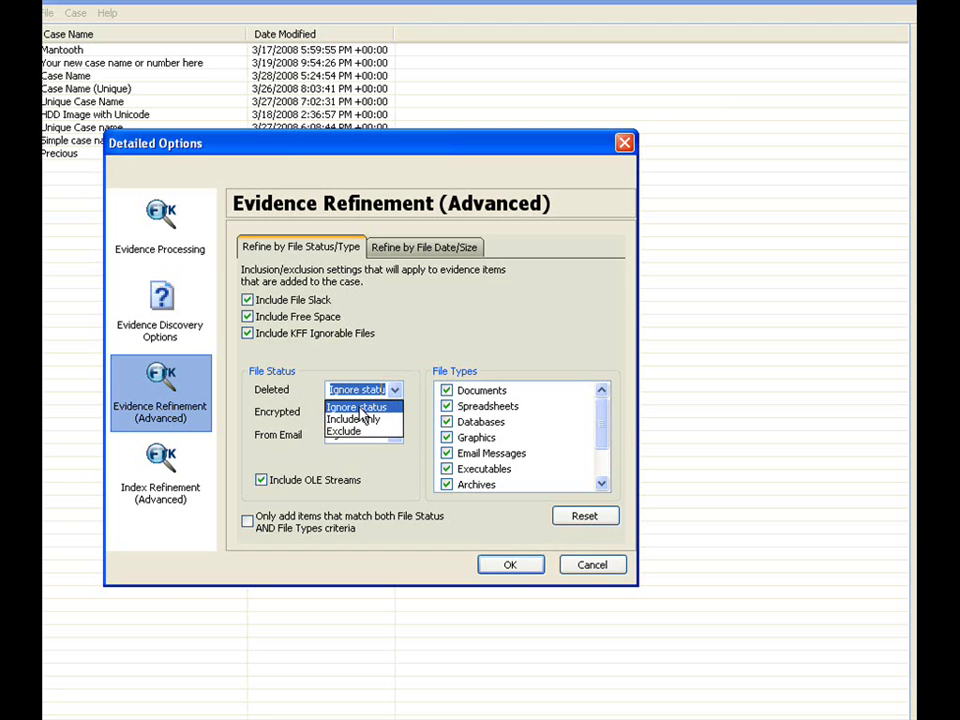
pyautogui.click(360, 407)
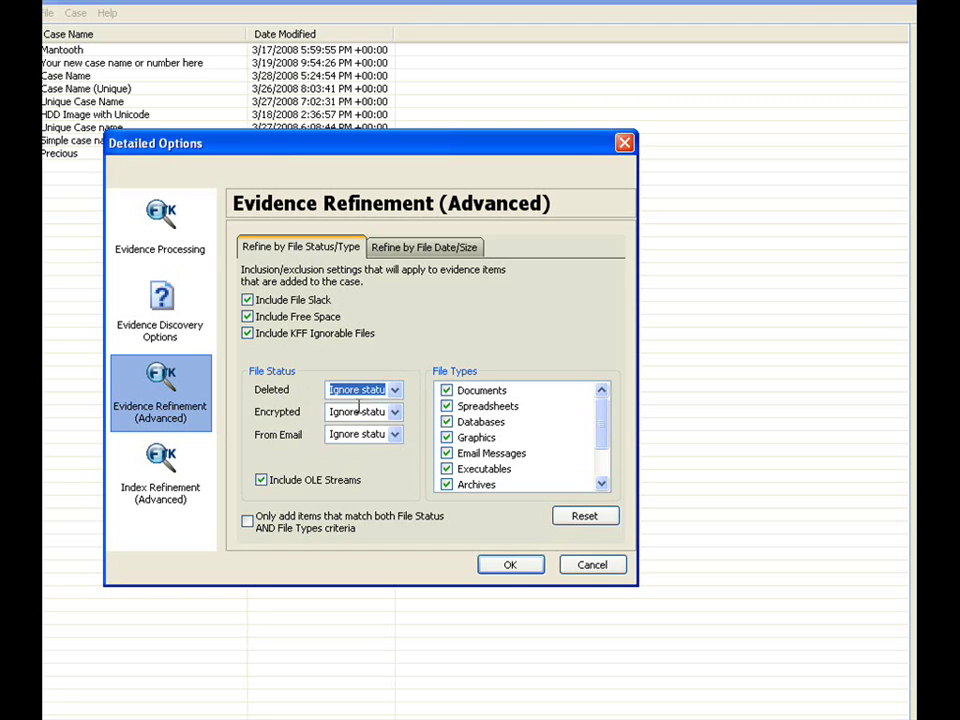
# Step: Enable evidence refinement by created, last modified and last accessed dates, and by minimum and maximum file size
pyautogui.click(422, 251)
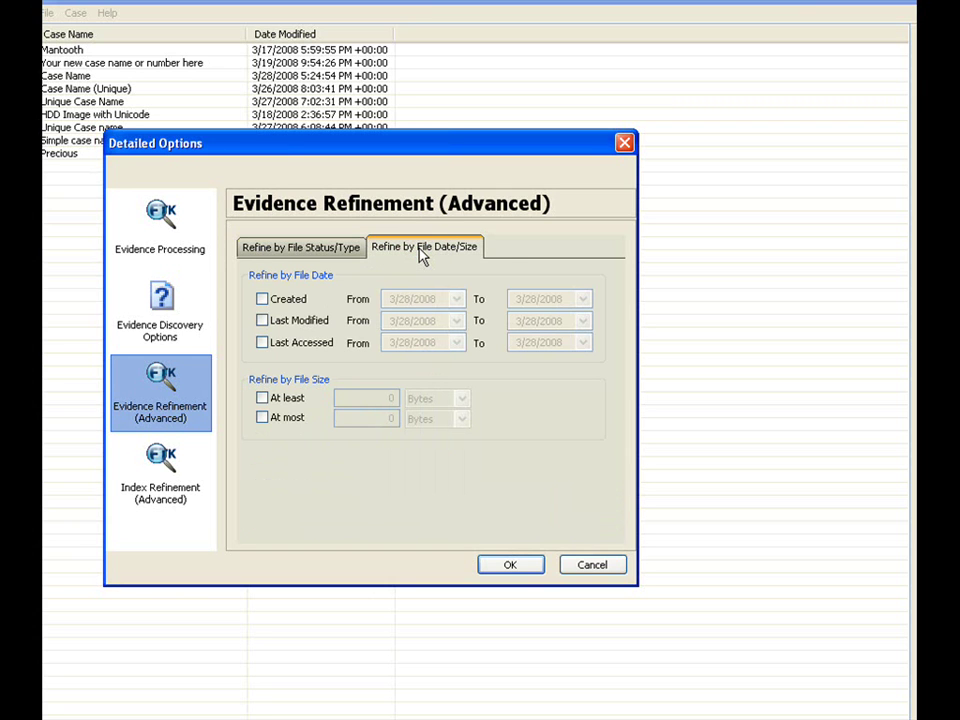
pyautogui.click(262, 299)
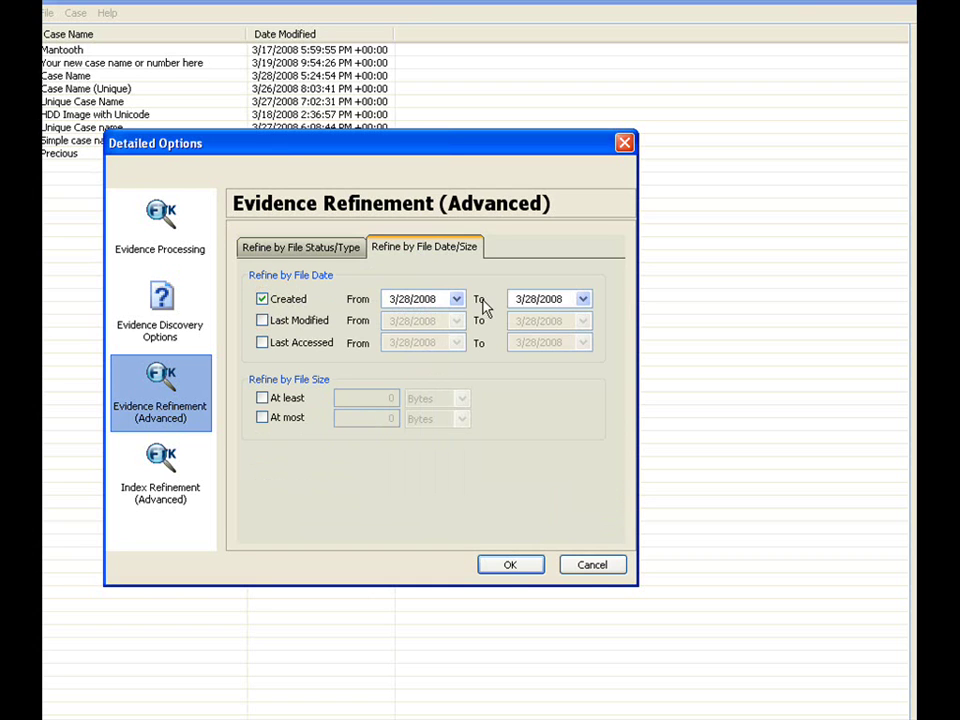
pyautogui.click(263, 321)
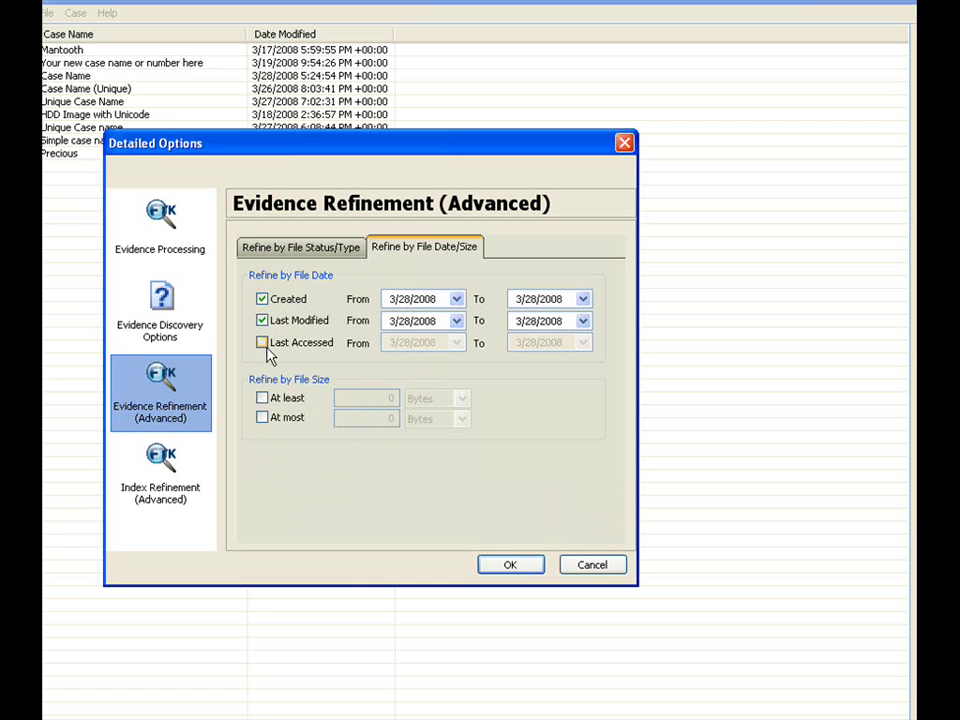
pyautogui.click(266, 346)
pyautogui.click(278, 400)
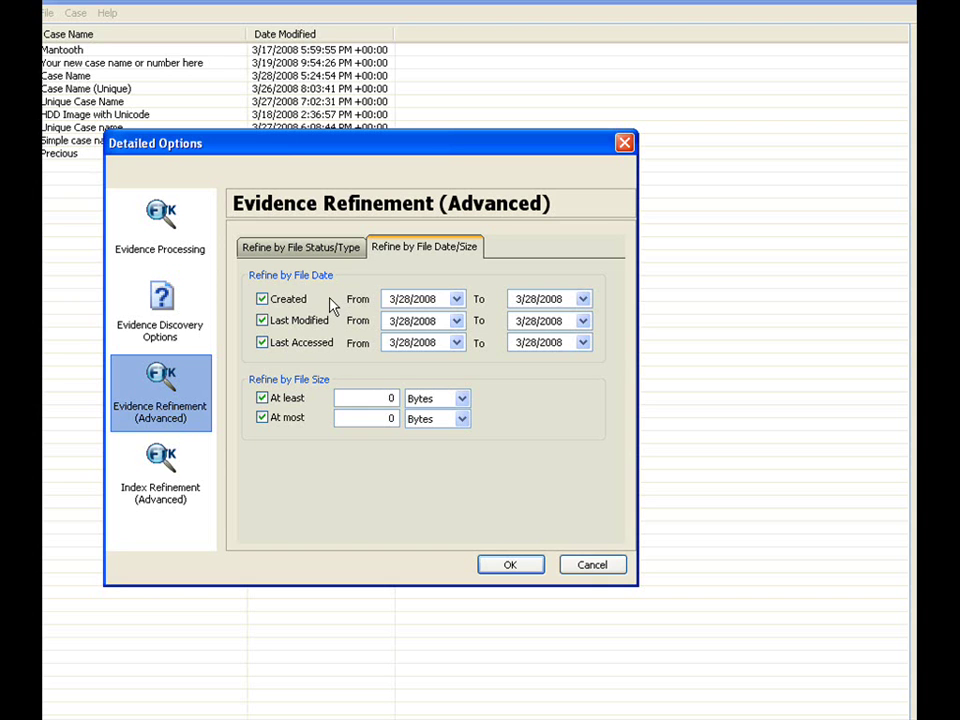
pyautogui.click(298, 249)
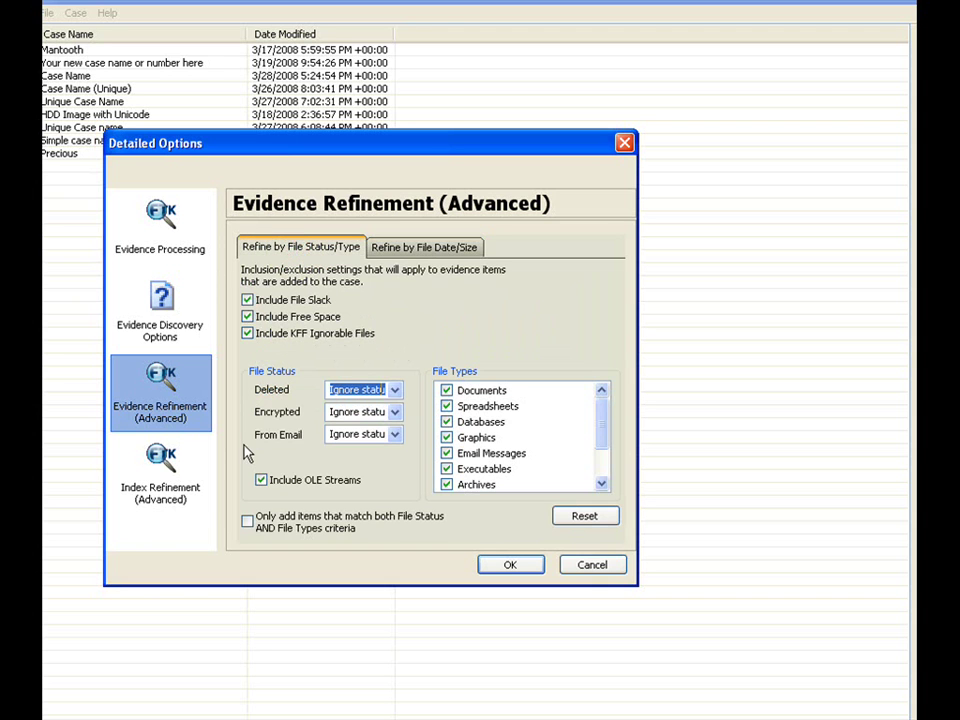
# Step: Enable index refinement by created, last modified and last accessed dates
pyautogui.click(184, 470)
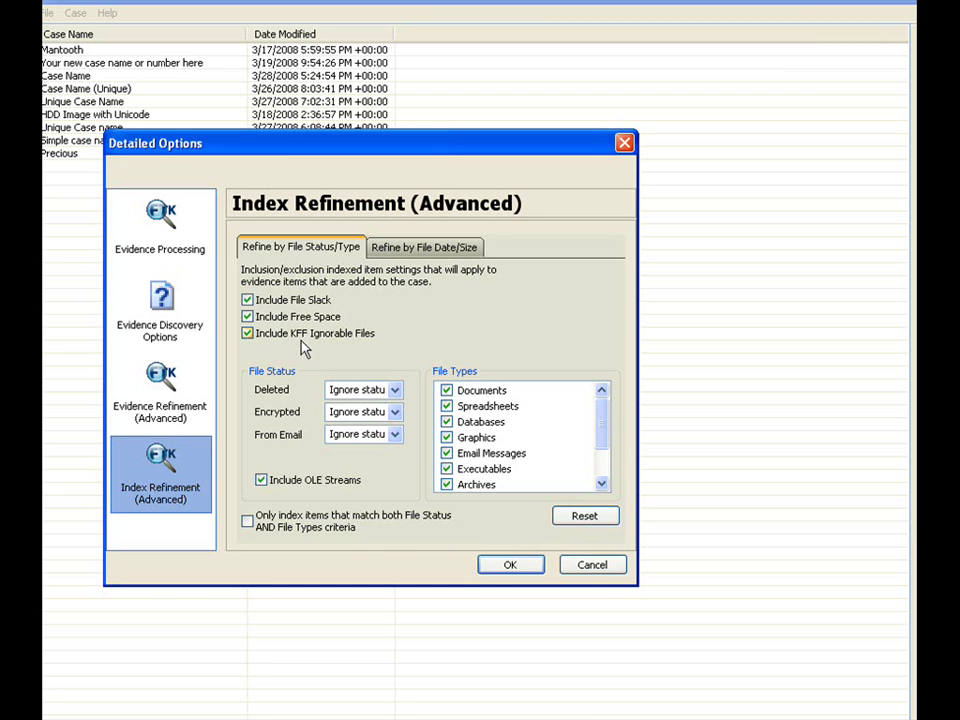
pyautogui.click(412, 256)
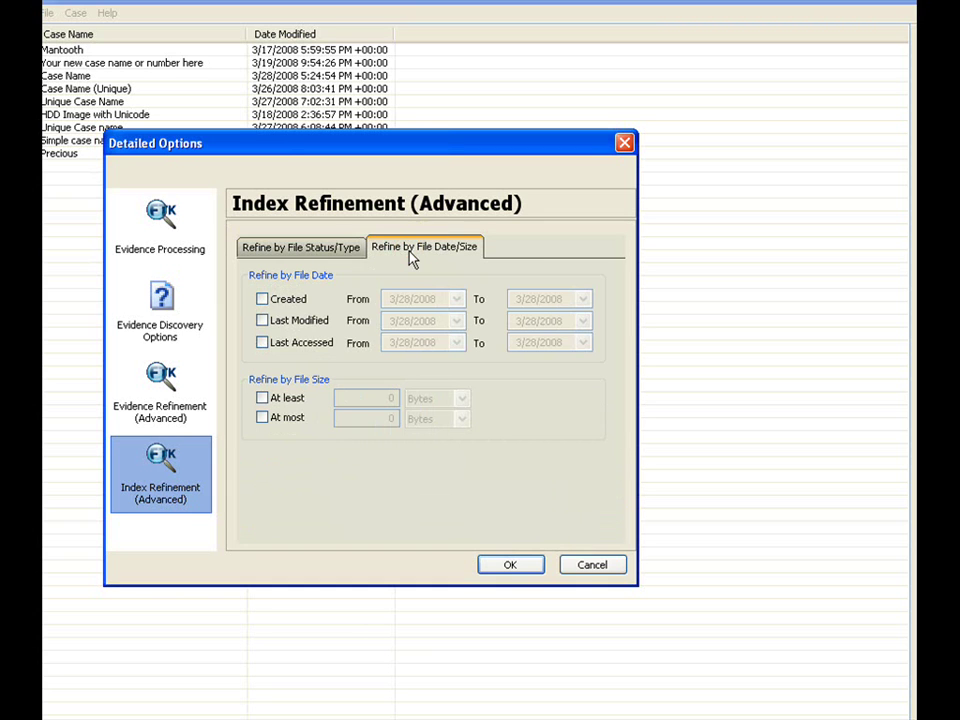
pyautogui.click(261, 299)
pyautogui.click(263, 322)
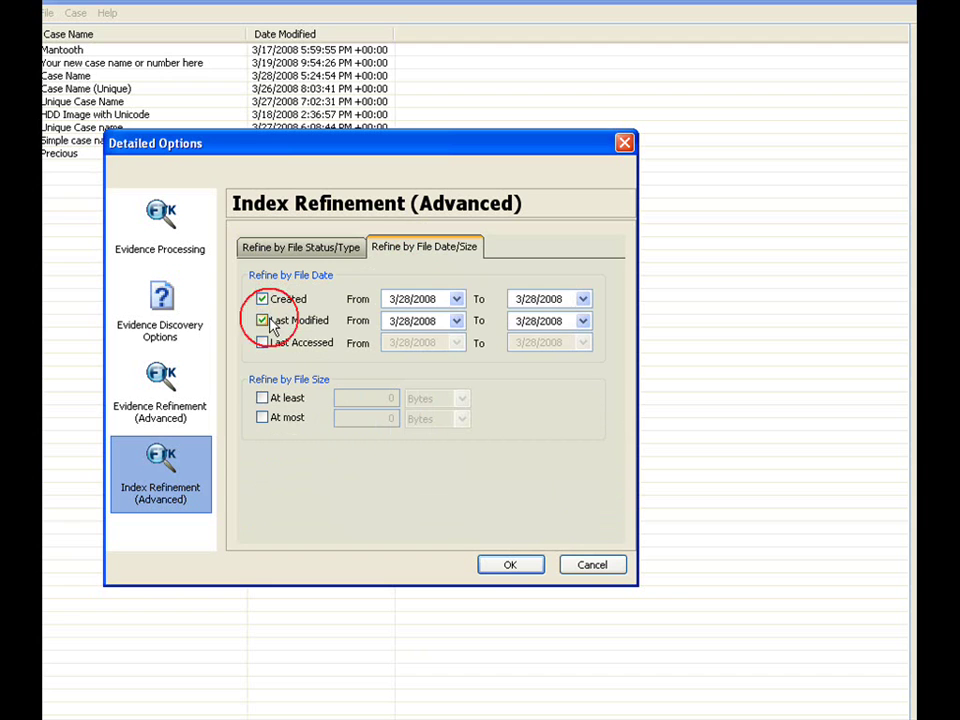
pyautogui.click(262, 343)
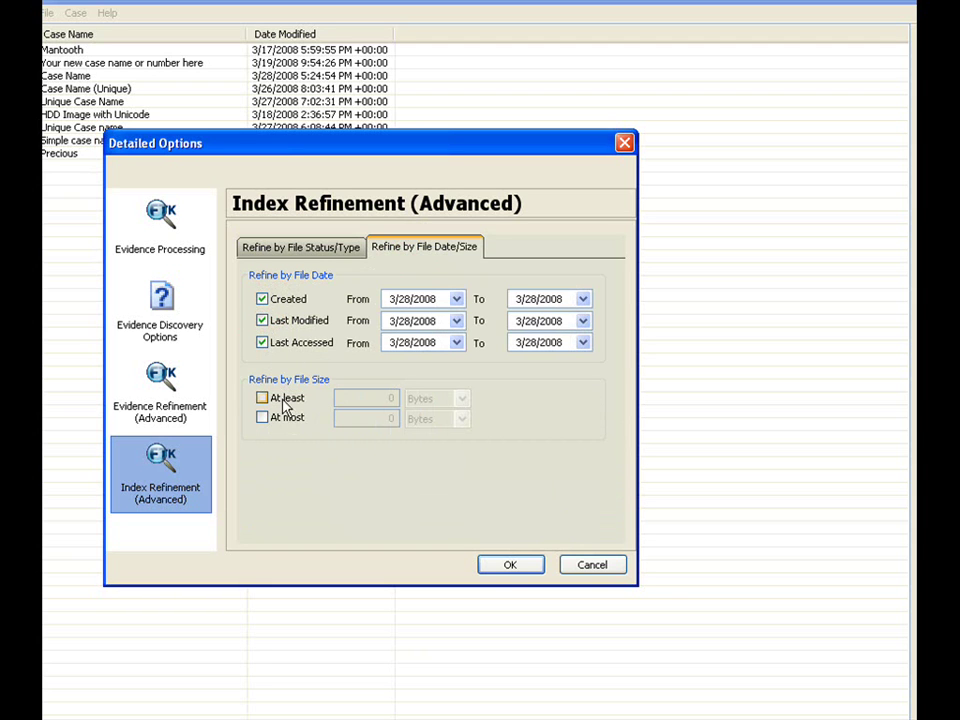
pyautogui.click(288, 256)
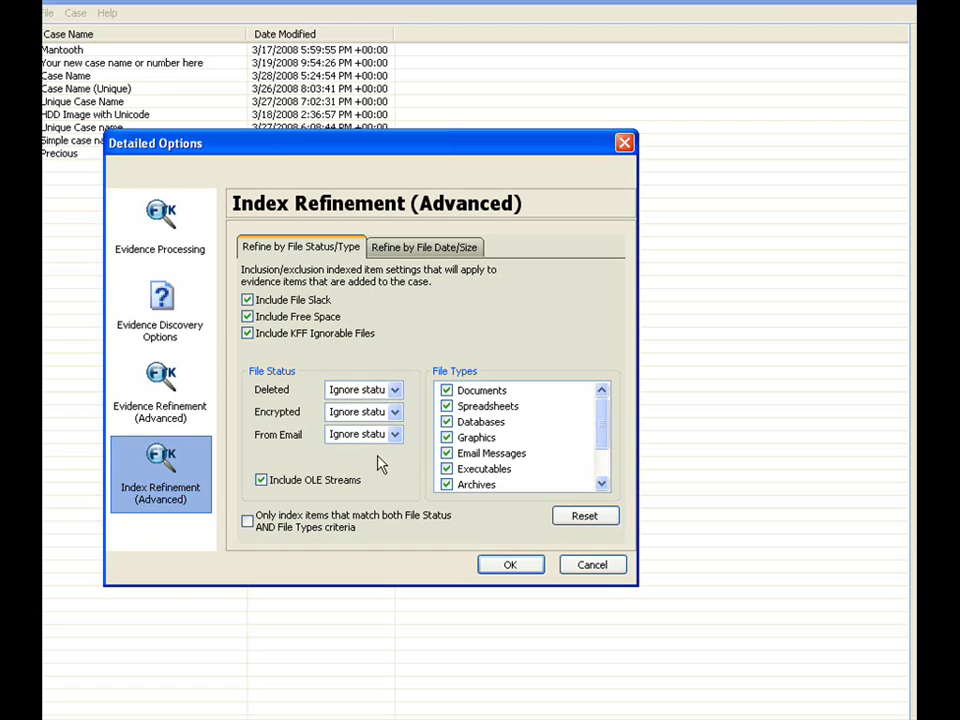
# Step: Accept the detailed options, create and open the new case, and show its Explore view
pyautogui.click(510, 566)
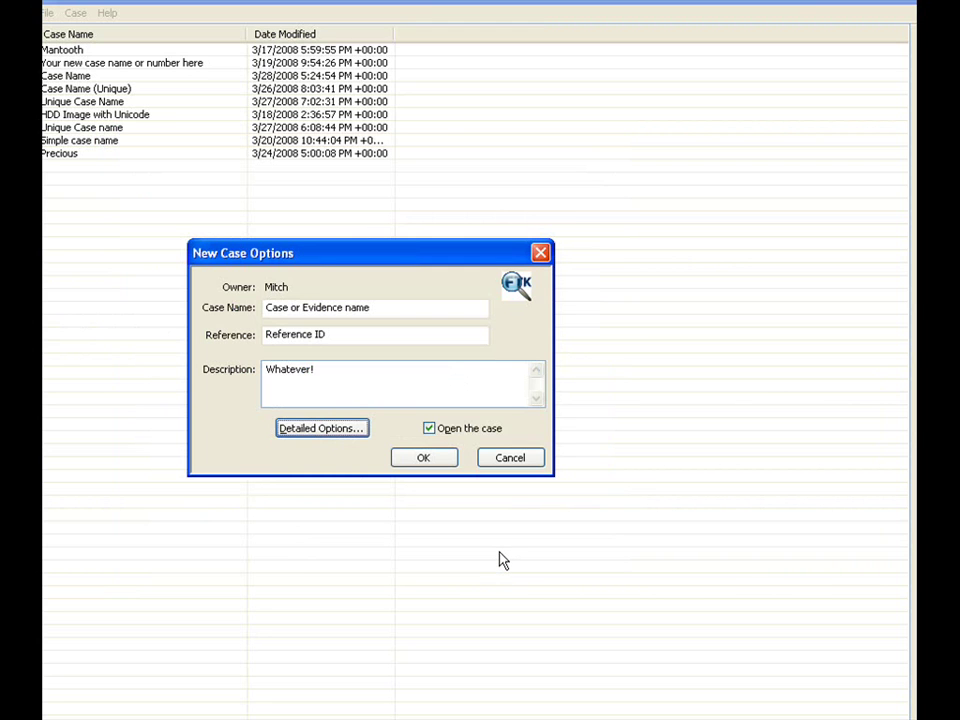
pyautogui.click(421, 464)
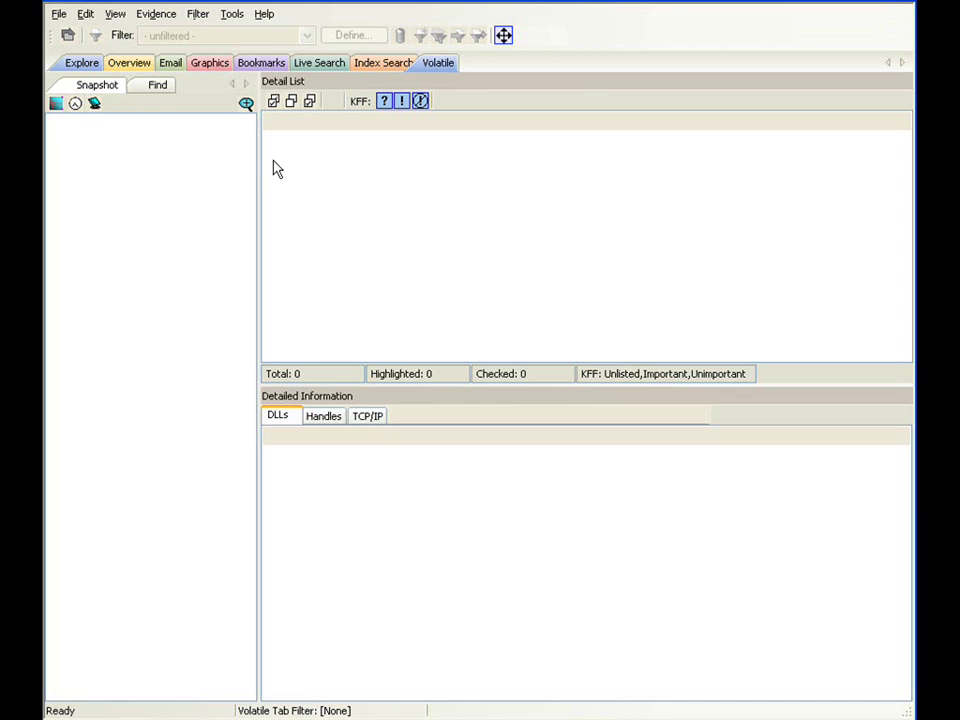
pyautogui.click(90, 68)
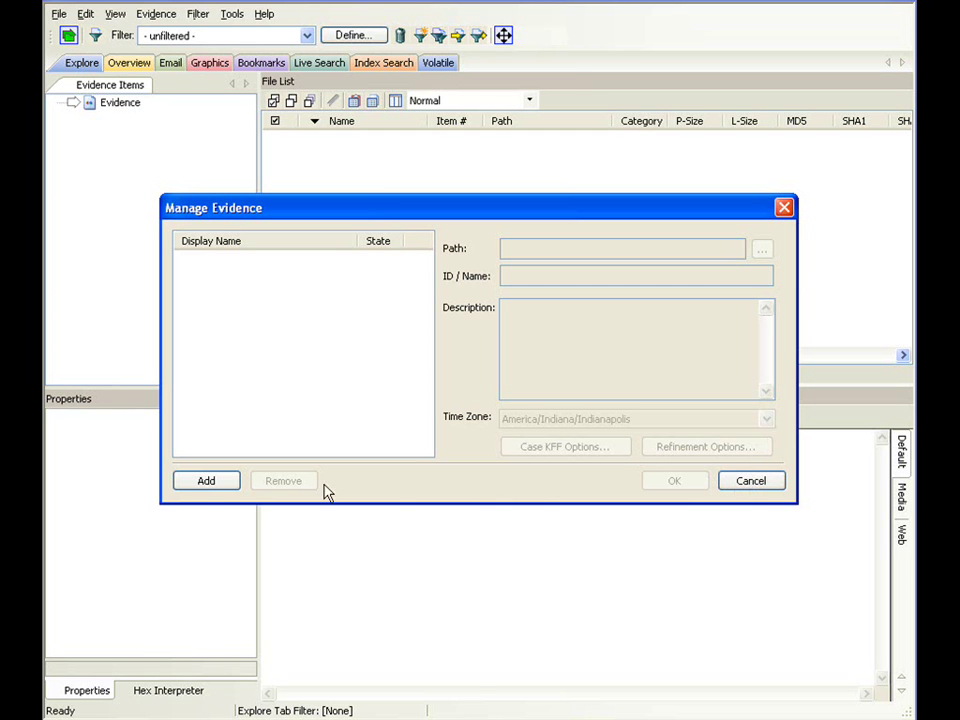
# Step: Add the acquired image Precious.E01 from the Precious folder to the case as evidence
pyautogui.click(204, 483)
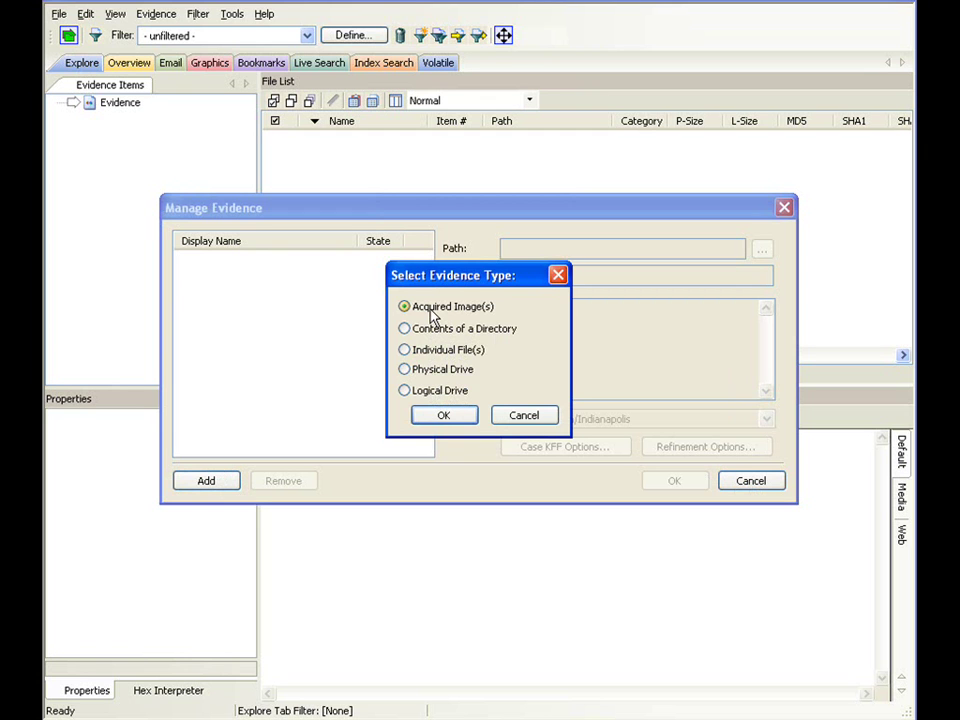
pyautogui.click(442, 420)
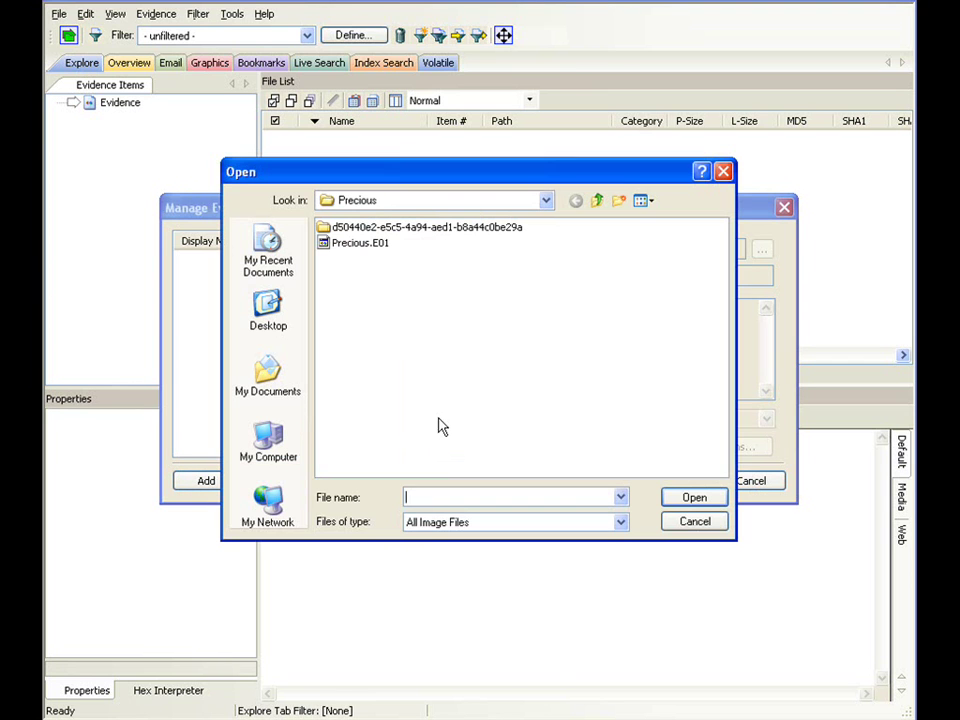
pyautogui.click(329, 249)
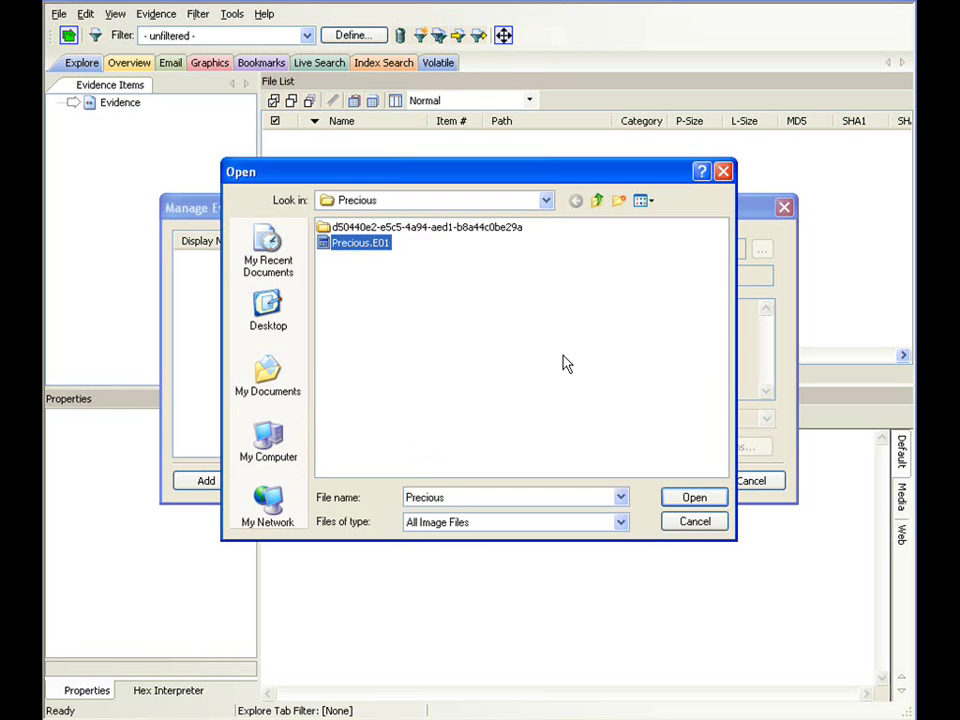
pyautogui.click(692, 498)
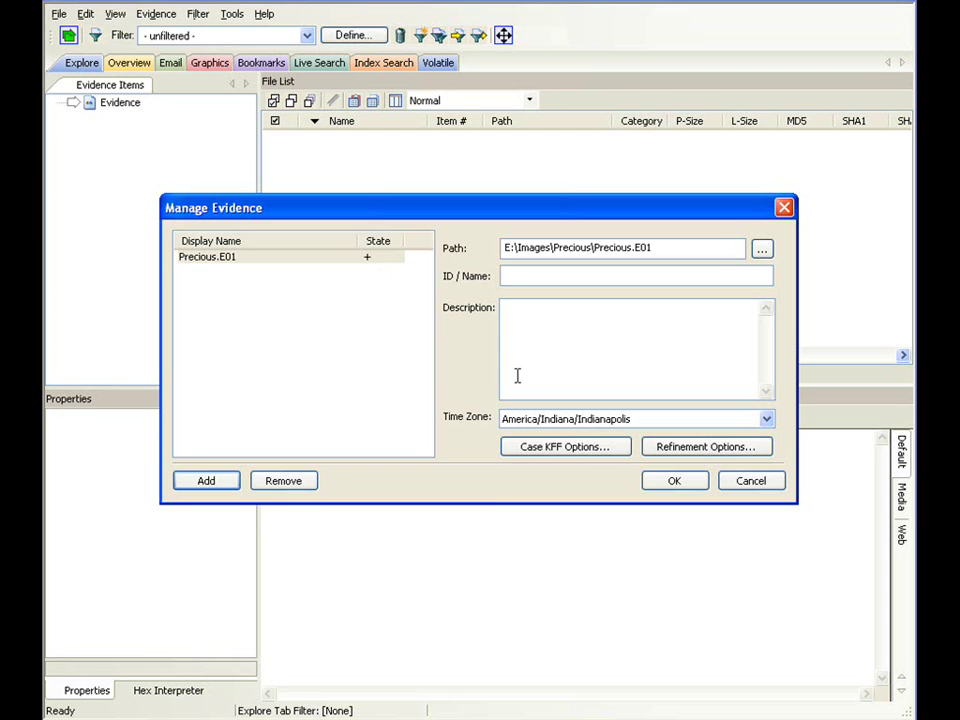
# Step: Set the image's time zone to Mountain Time with Daylight Saving (US - Denver) and process it with the existing refinement options
pyautogui.click(767, 420)
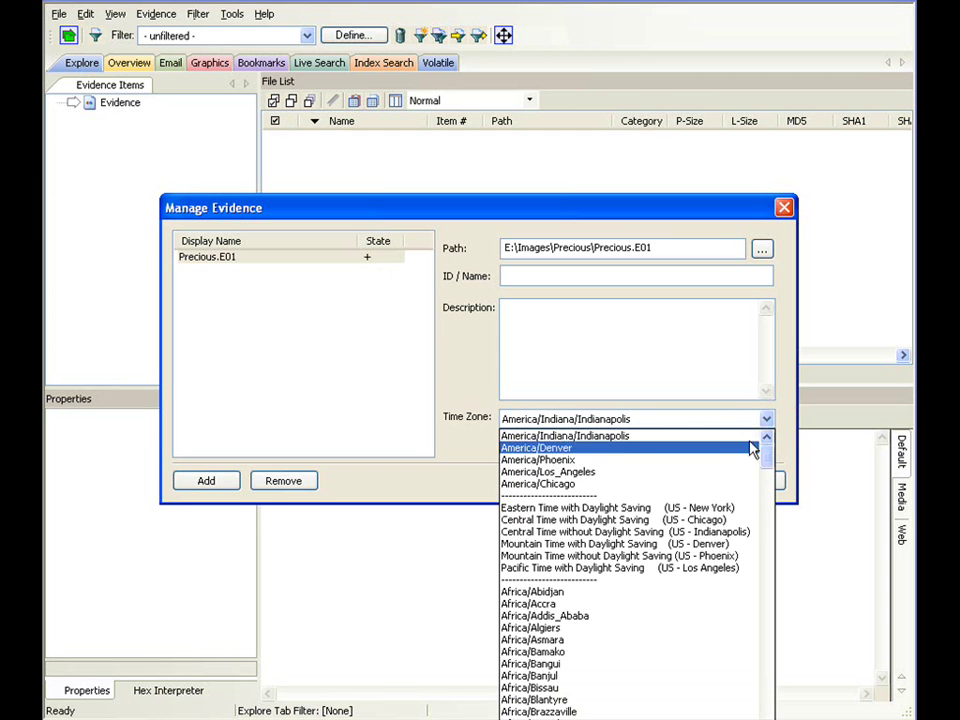
pyautogui.click(638, 544)
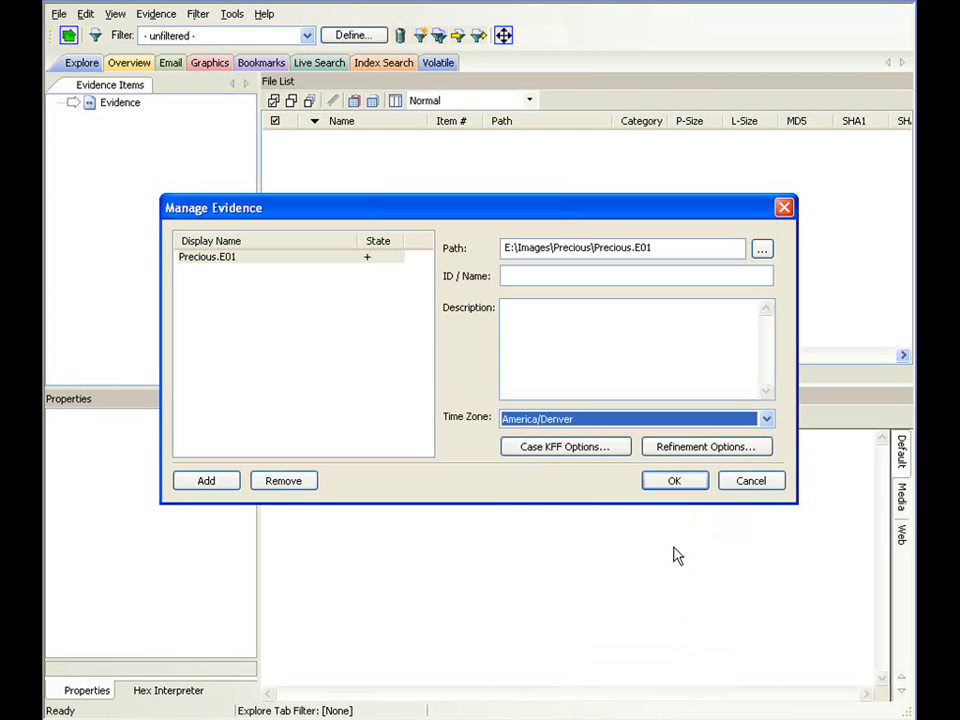
pyautogui.click(688, 452)
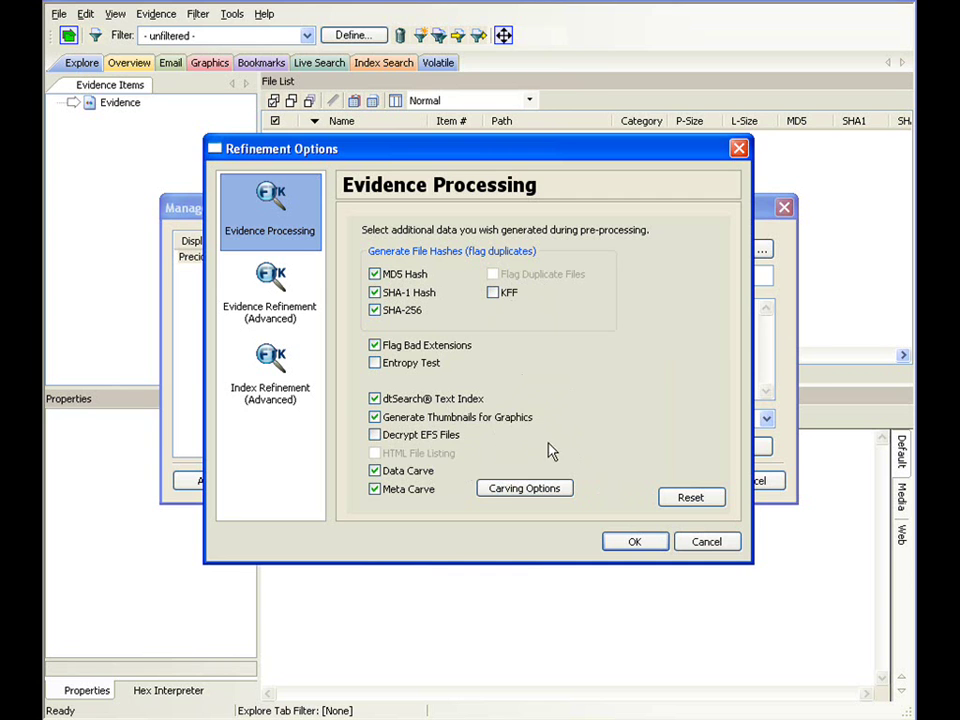
pyautogui.click(640, 541)
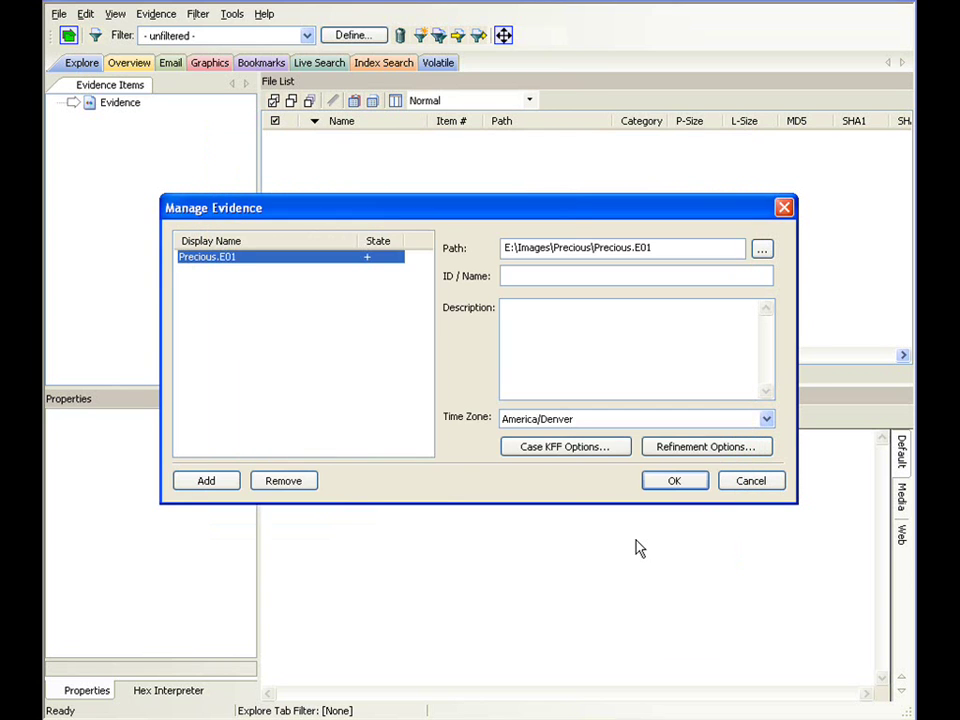
pyautogui.click(673, 483)
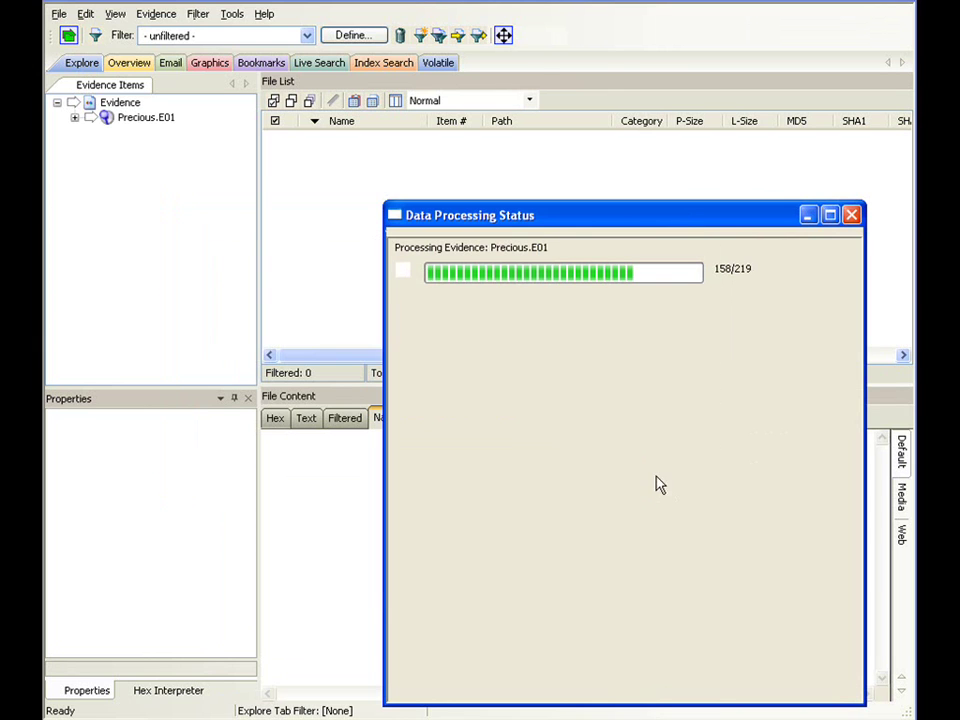
# Step: Expand the Precious.E01 evidence tree through Partition 1 to the root folder and view the contents of Program Files
pyautogui.click(75, 118)
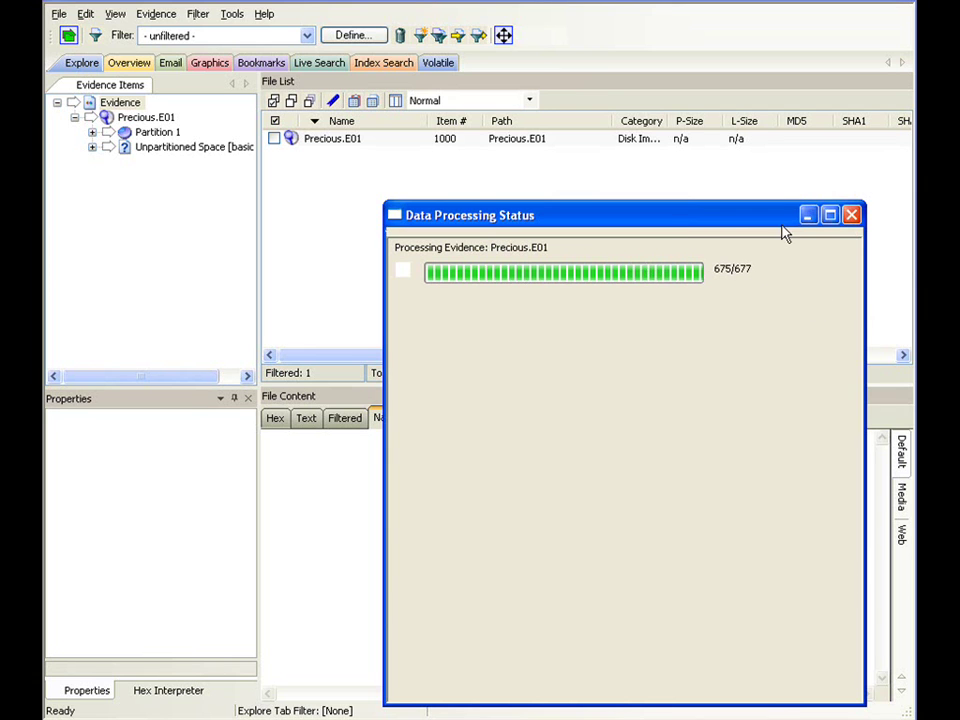
pyautogui.click(669, 225)
pyautogui.click(92, 132)
pyautogui.click(92, 162)
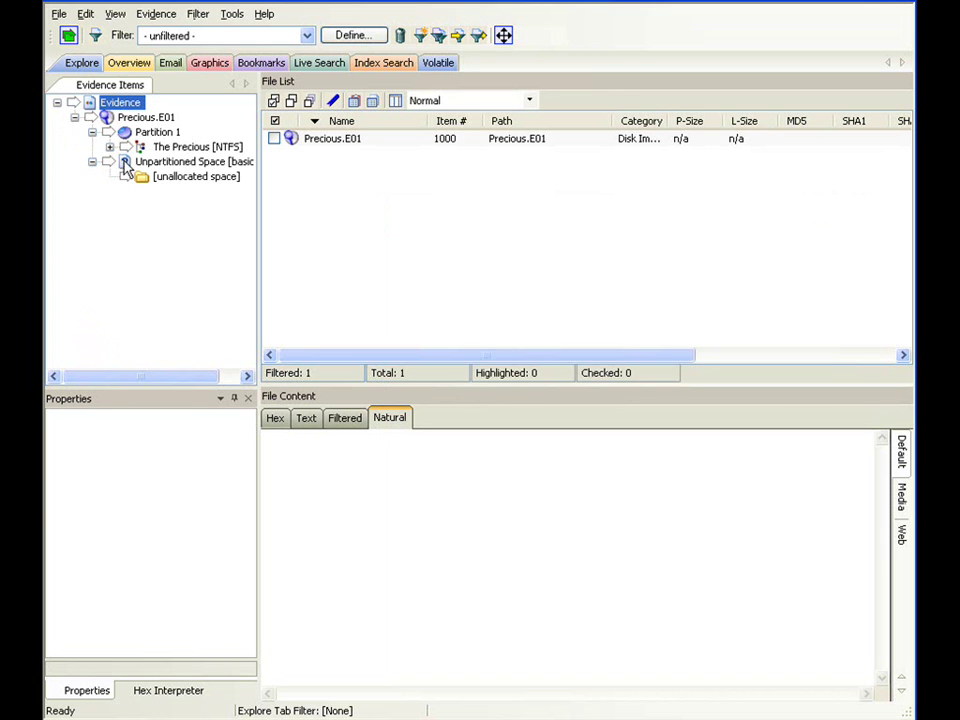
pyautogui.click(109, 147)
pyautogui.click(125, 191)
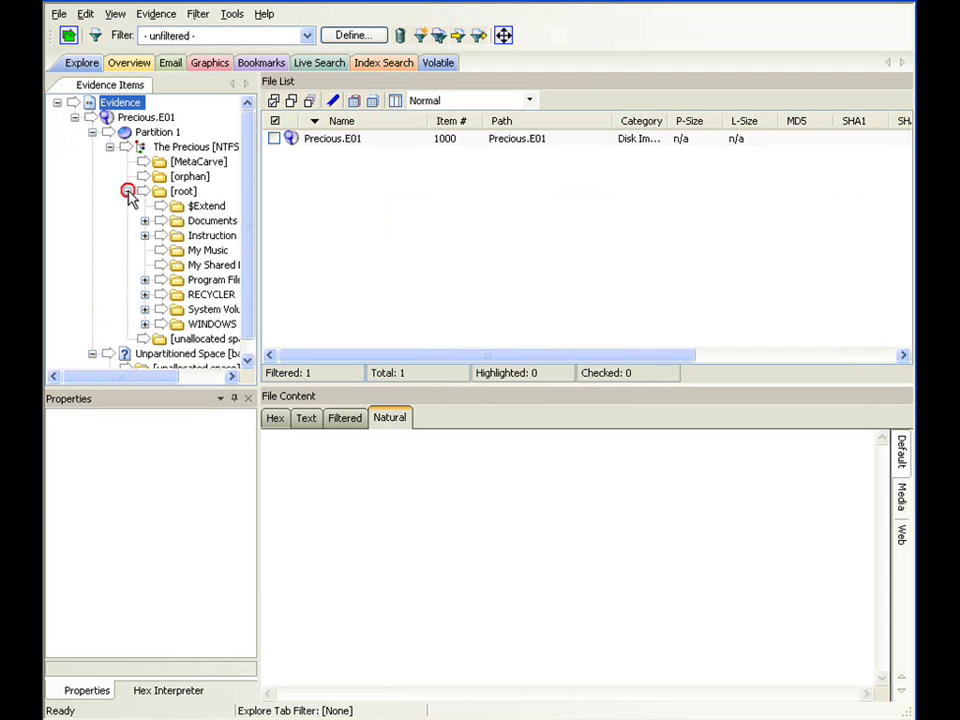
pyautogui.click(200, 280)
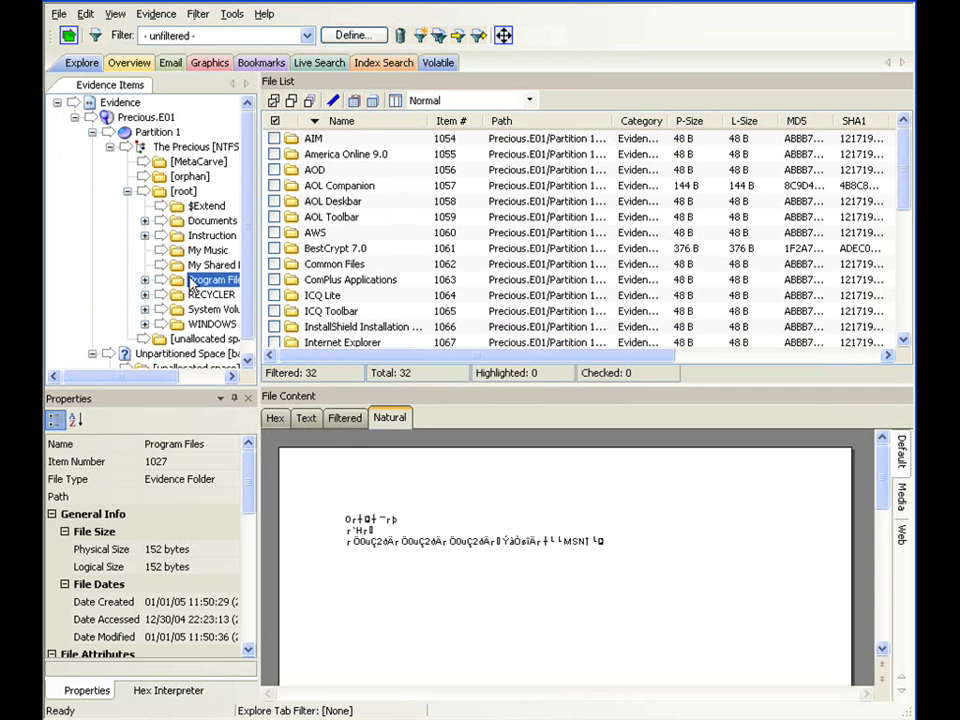